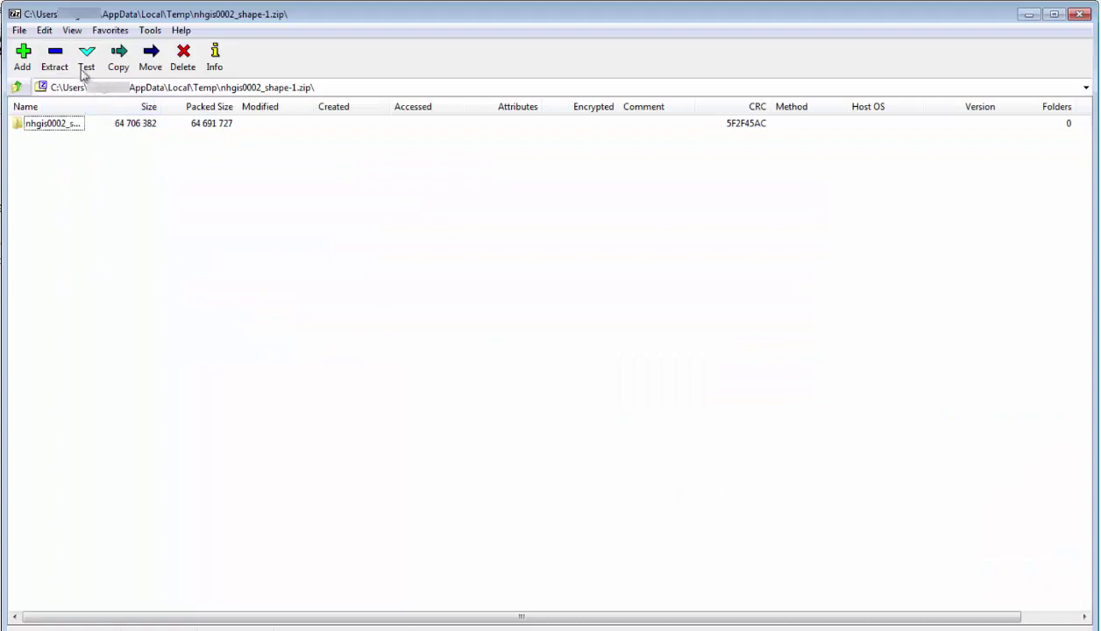
Extract the nhgis0002_shape-1.zip archive into the Desktop NHGIS folder
left_click(54, 58)
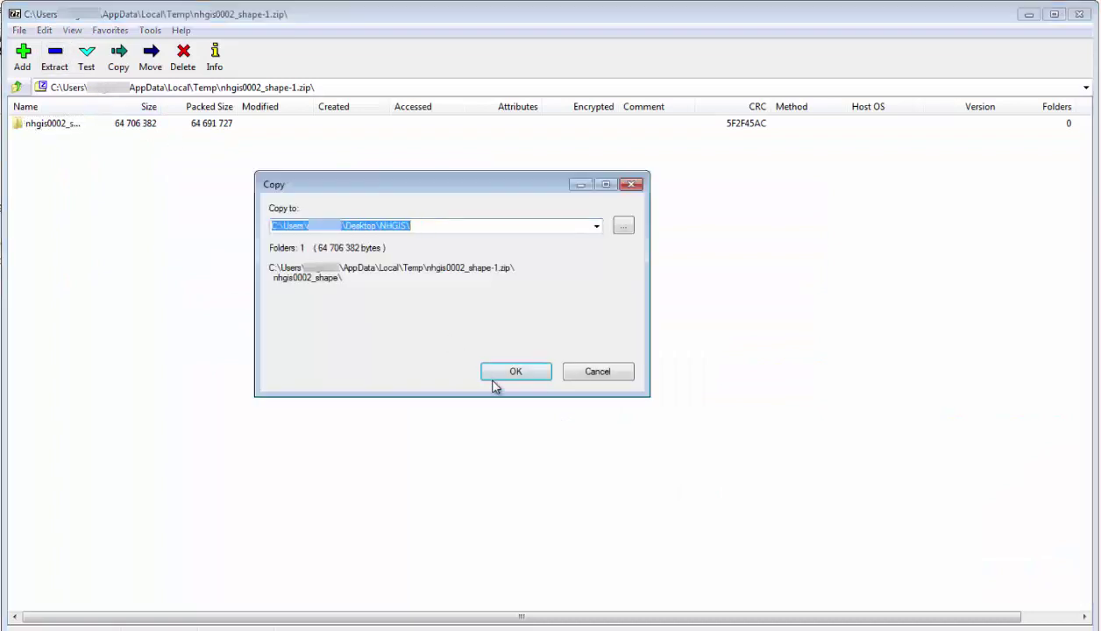
left_click(505, 375)
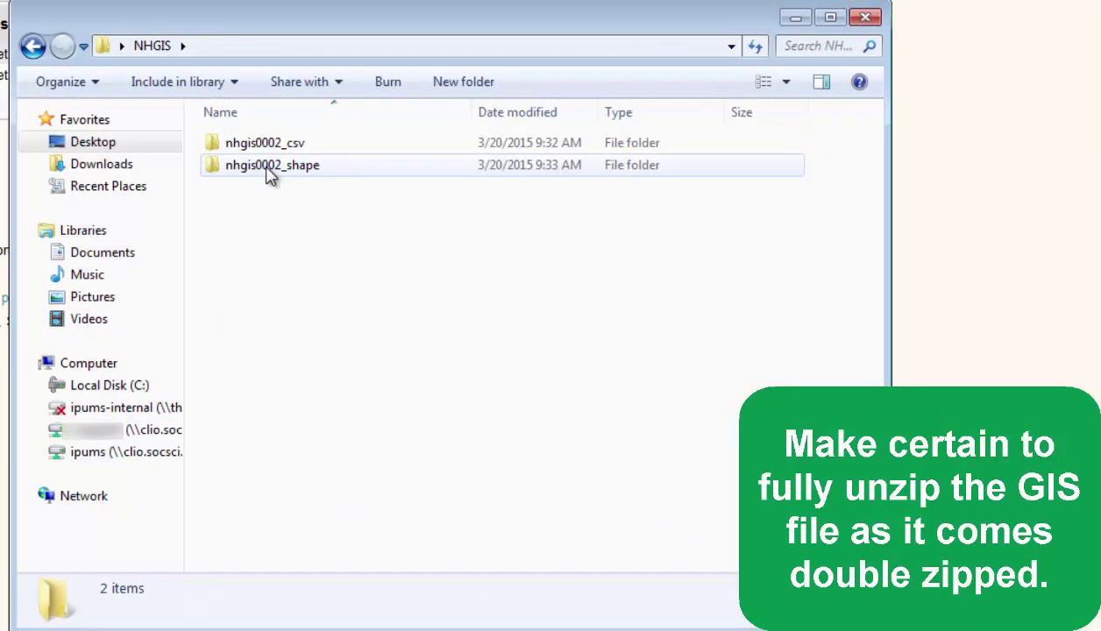
Inside nhgis0002_shape, unzip nhgis0002_shapefile_tl2000_us_county_1930 in place with 7-Zip
double_click(263, 170)
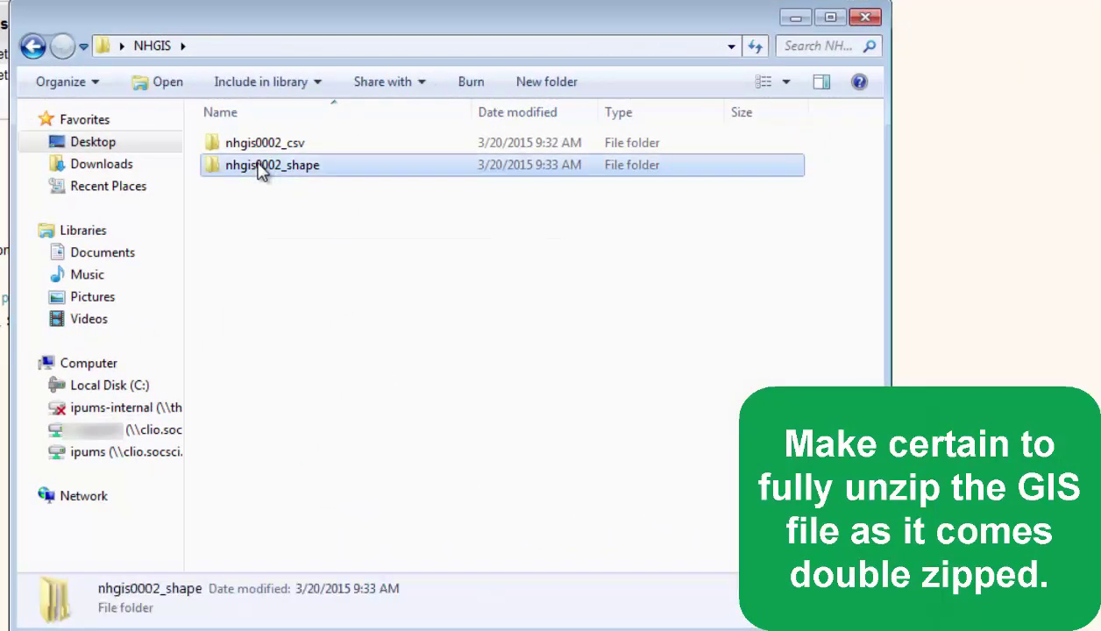
right_click(285, 149)
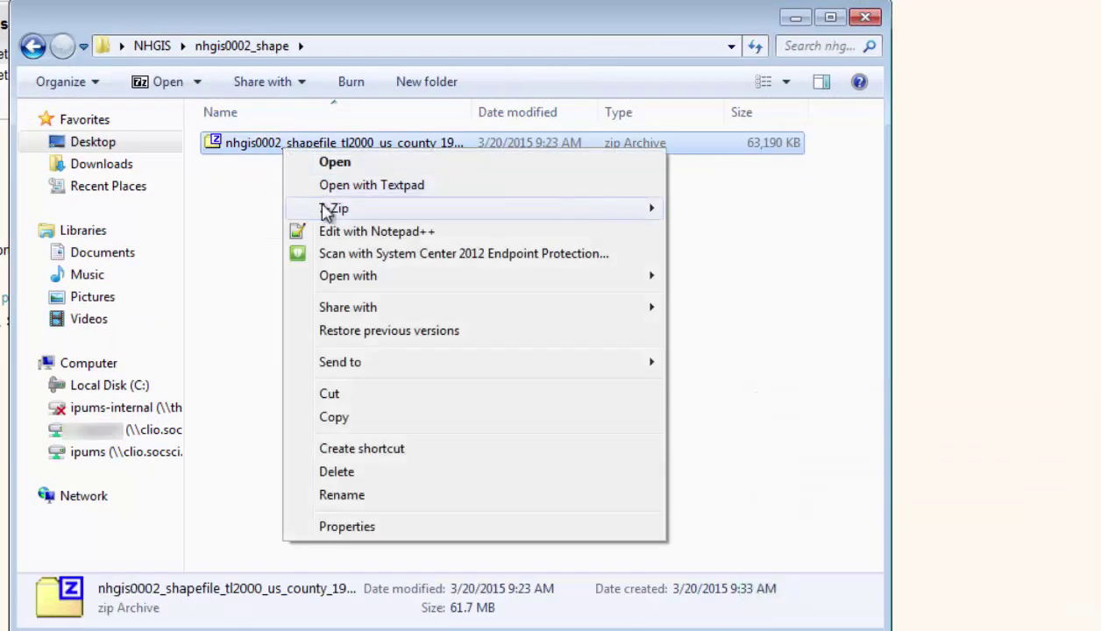
mouse_move(386, 210)
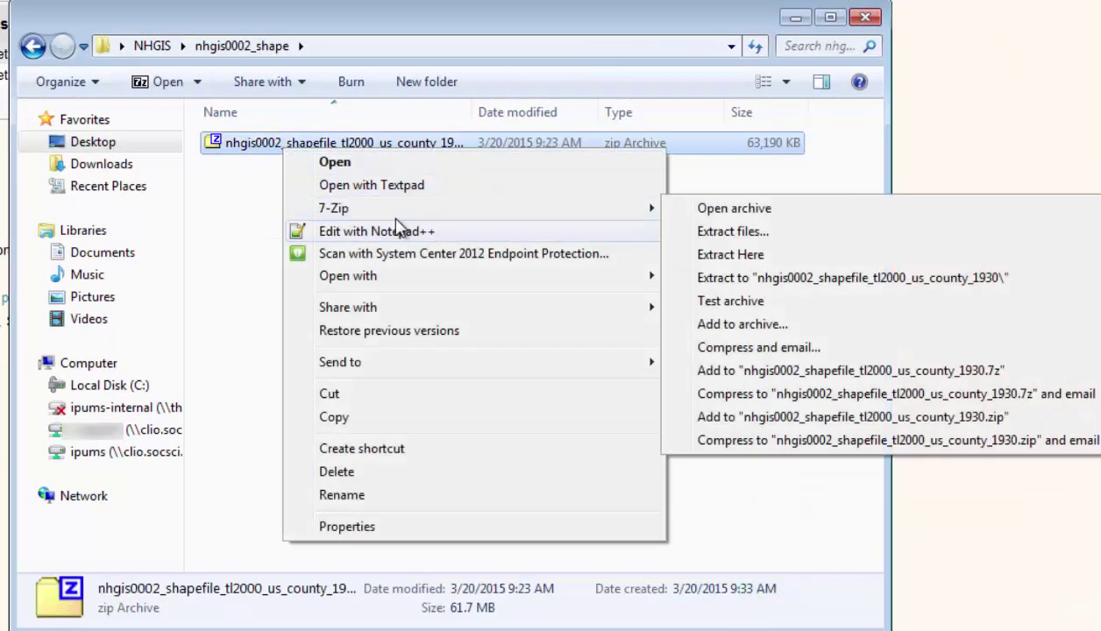
left_click(714, 257)
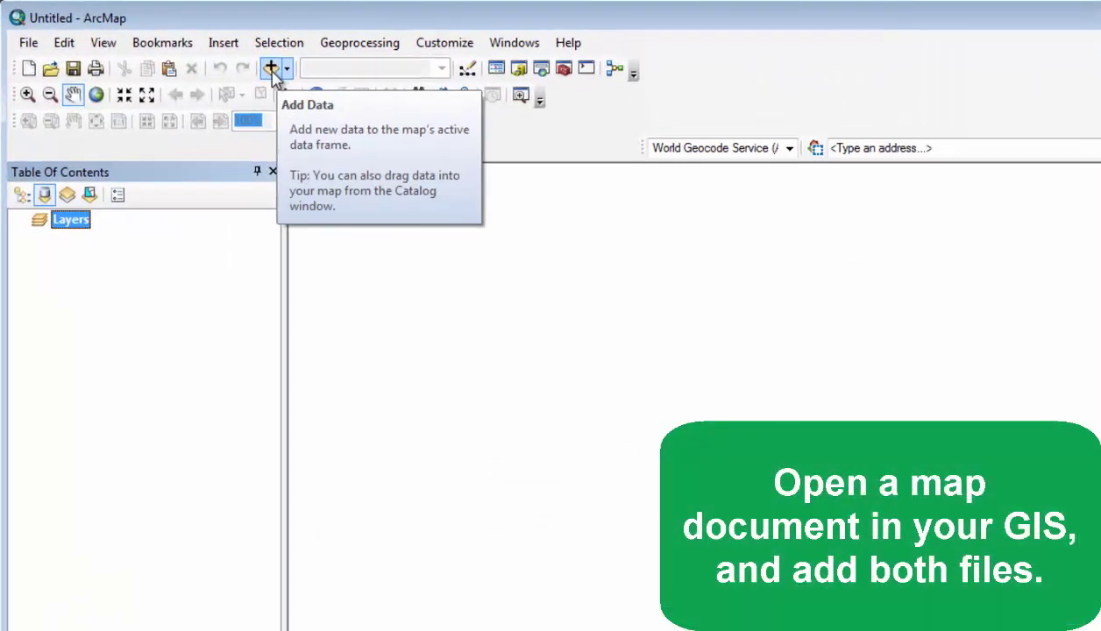
Connect to NHGIS\nhgis0002_csv and add the nhgis0002_ds54_1930_county.csv table to the map
left_click(271, 68)
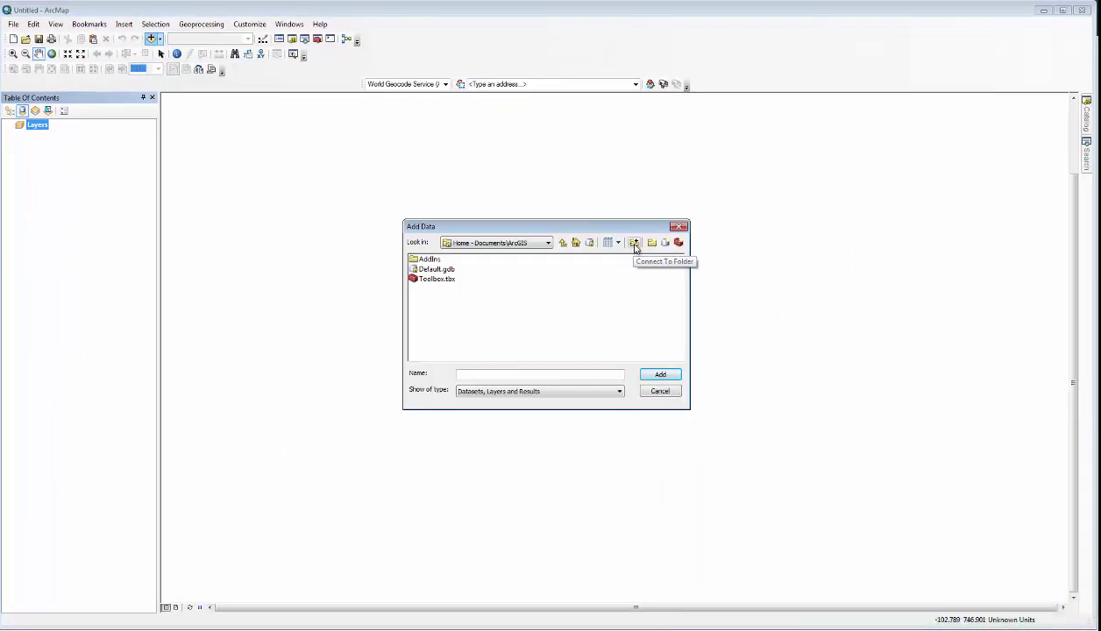
left_click(633, 243)
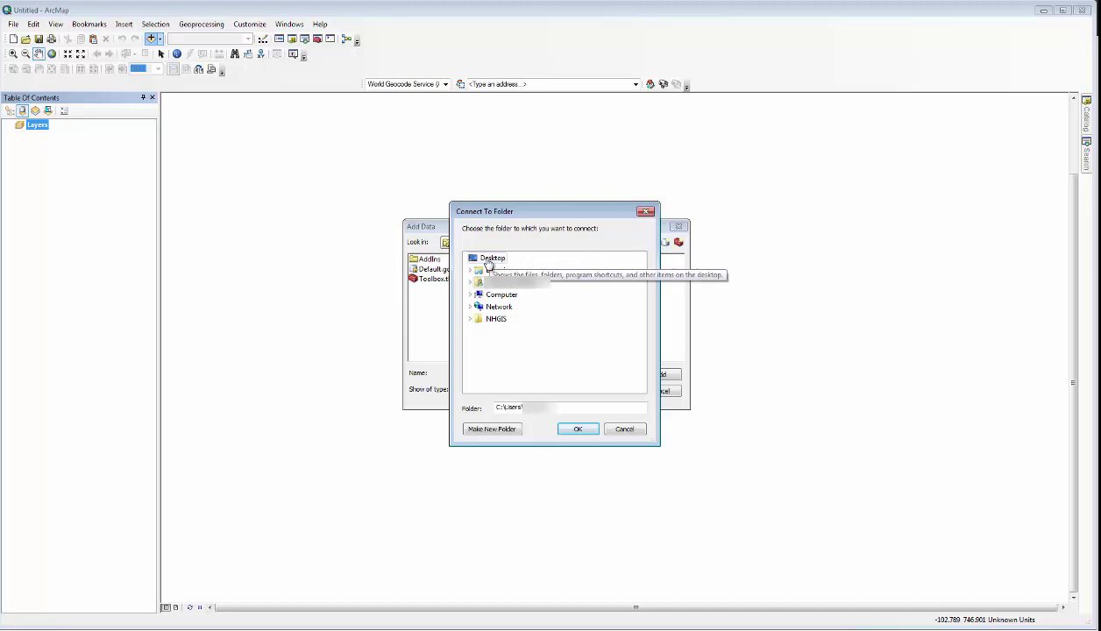
double_click(482, 319)
left_click(491, 331)
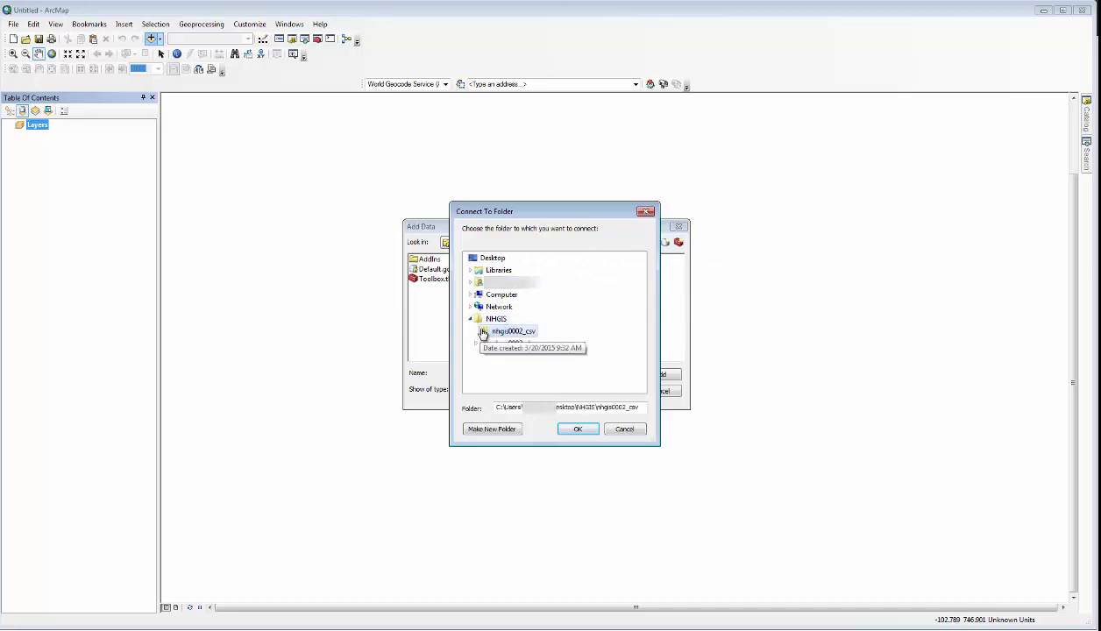
left_click(575, 429)
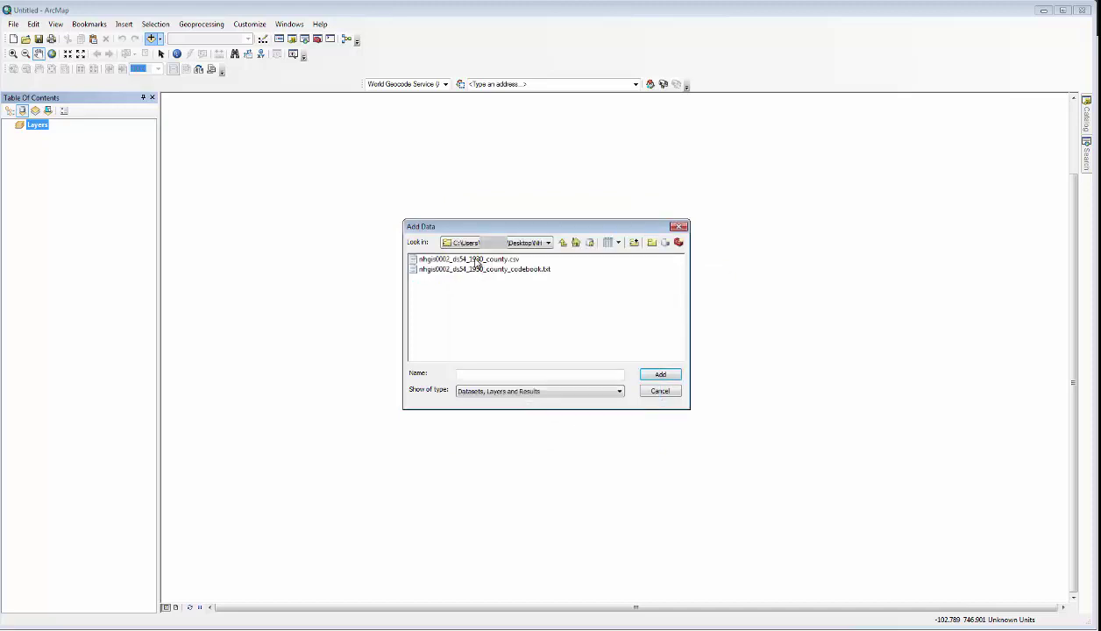
left_click(477, 260)
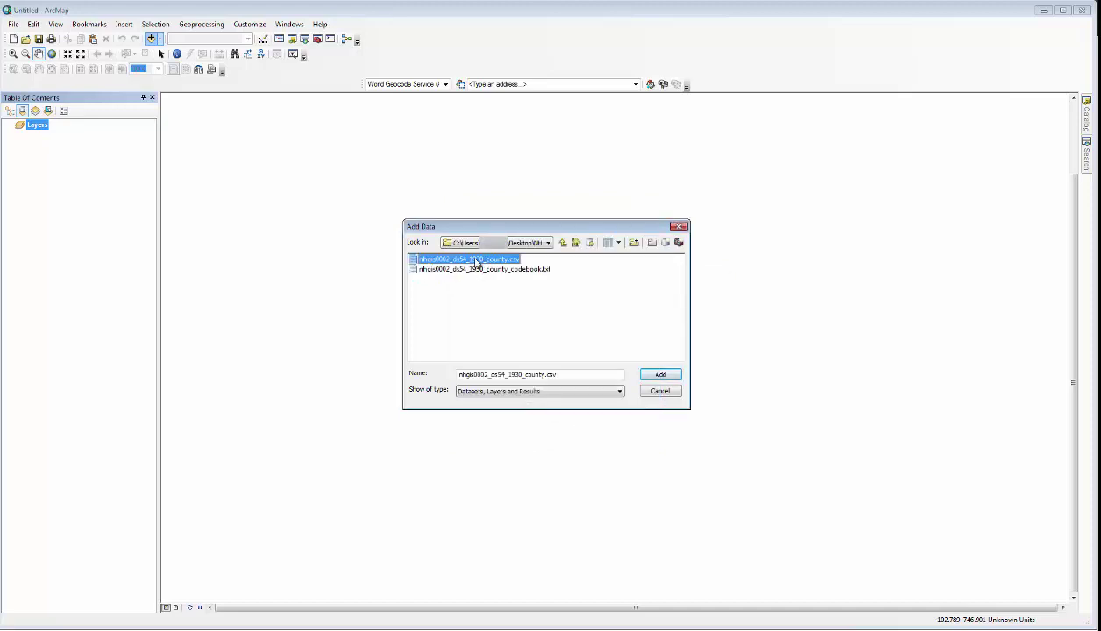
left_click(660, 375)
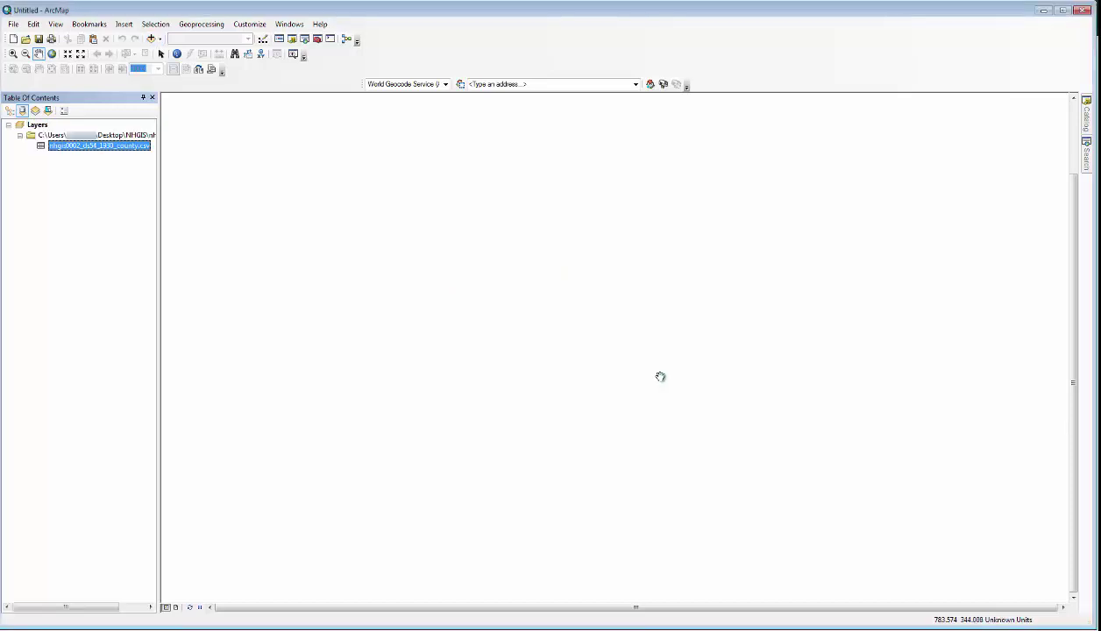
Connect to NHGIS\nhgis0002_shape and add the US_county_1930.shp layer to the map
left_click(151, 39)
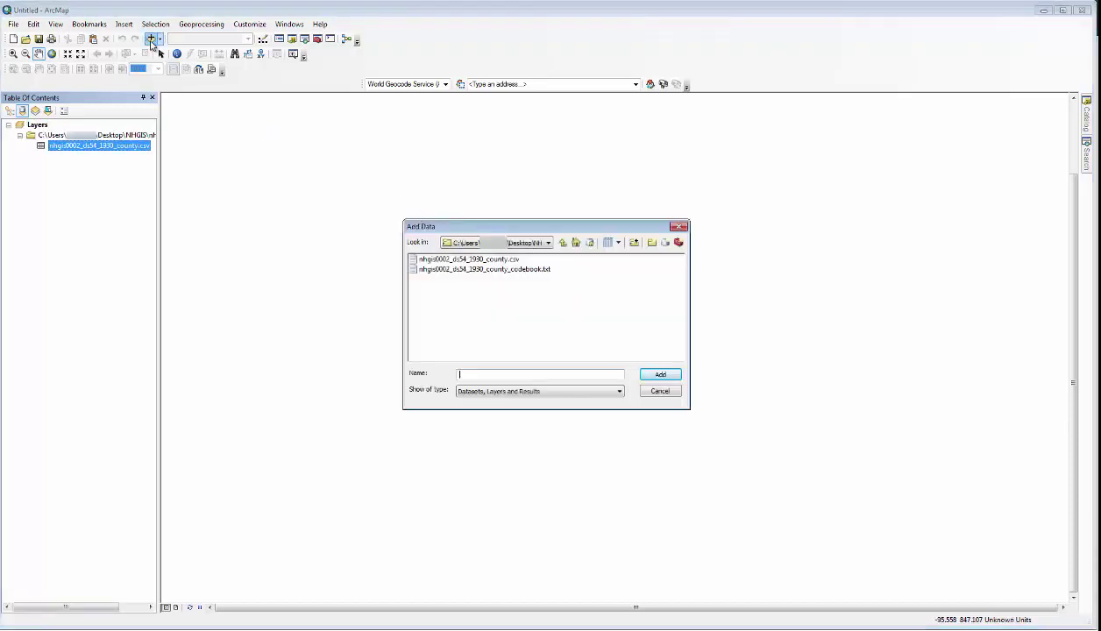
left_click(633, 242)
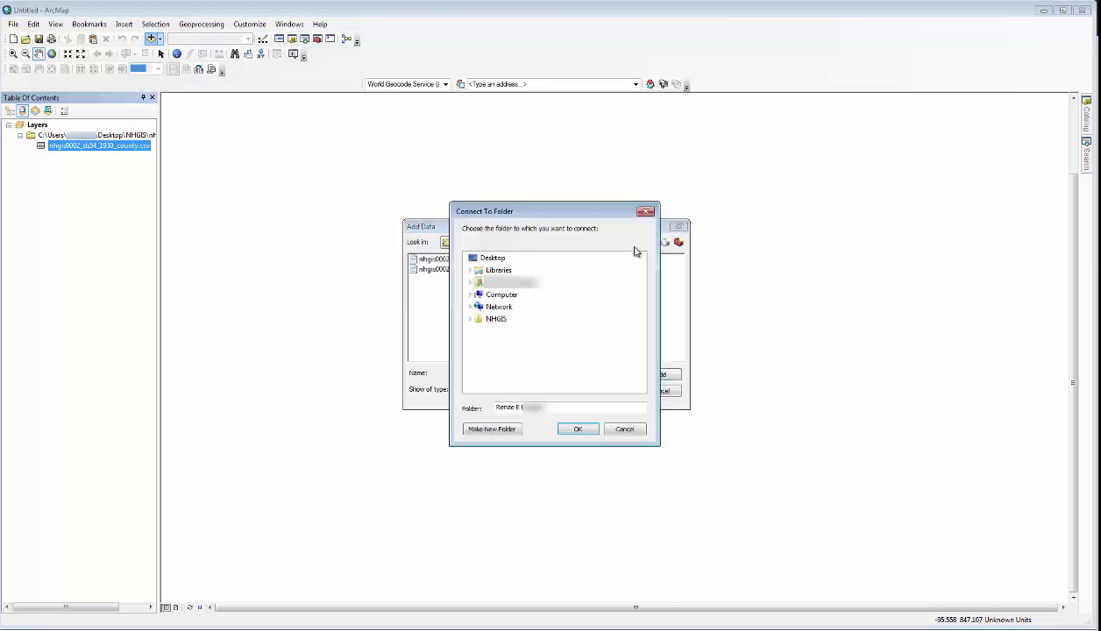
left_click(471, 321)
left_click(518, 342)
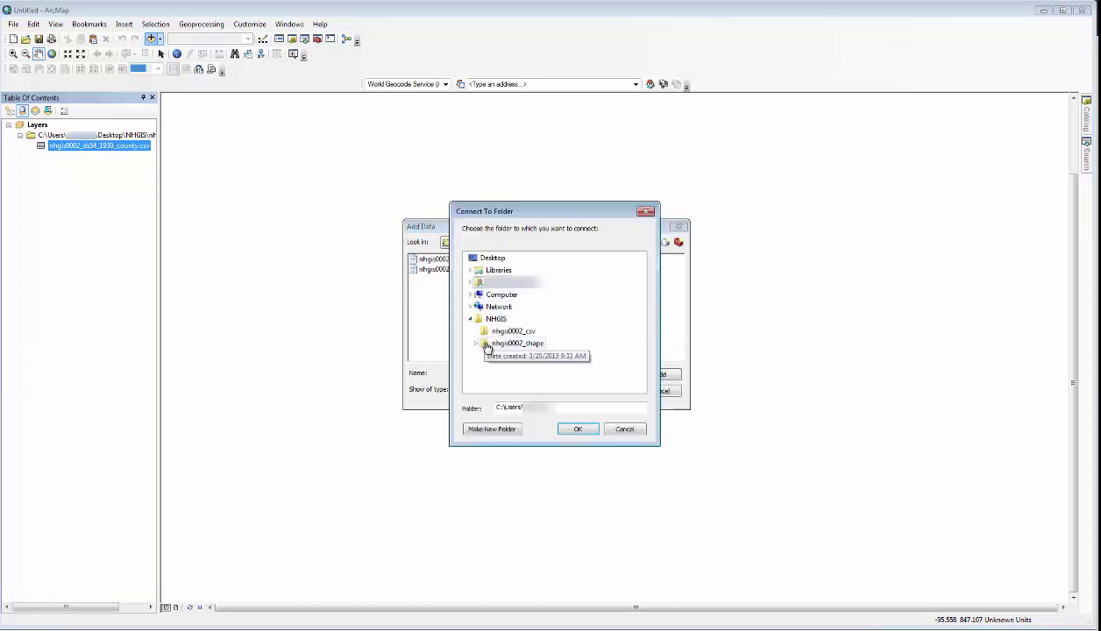
left_click(578, 429)
left_click(459, 261)
left_click(659, 374)
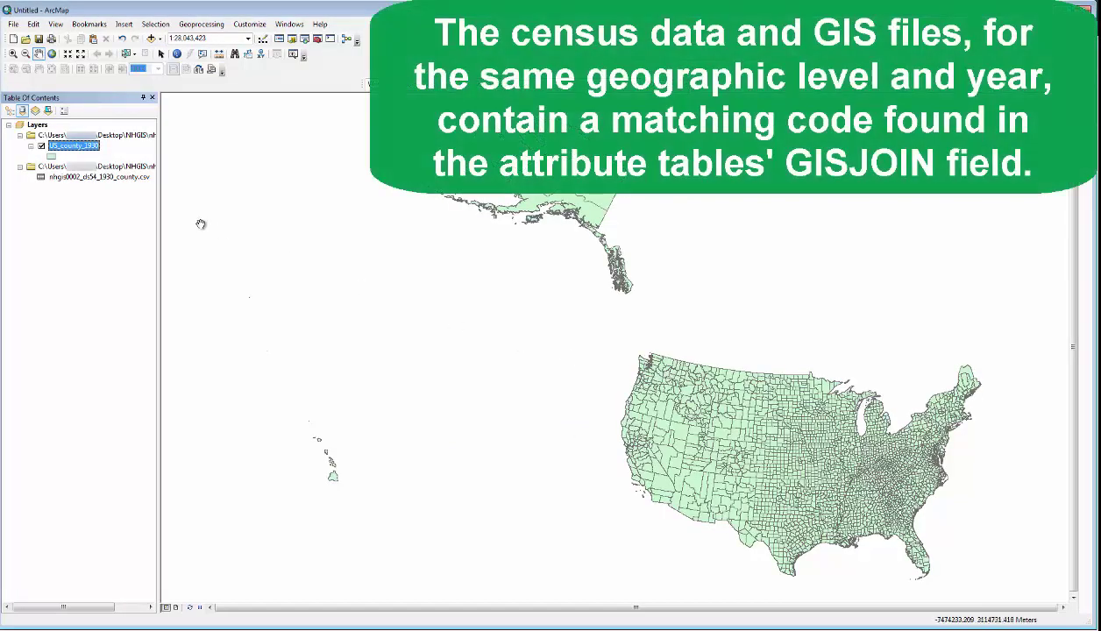
right_click(82, 145)
left_click(108, 179)
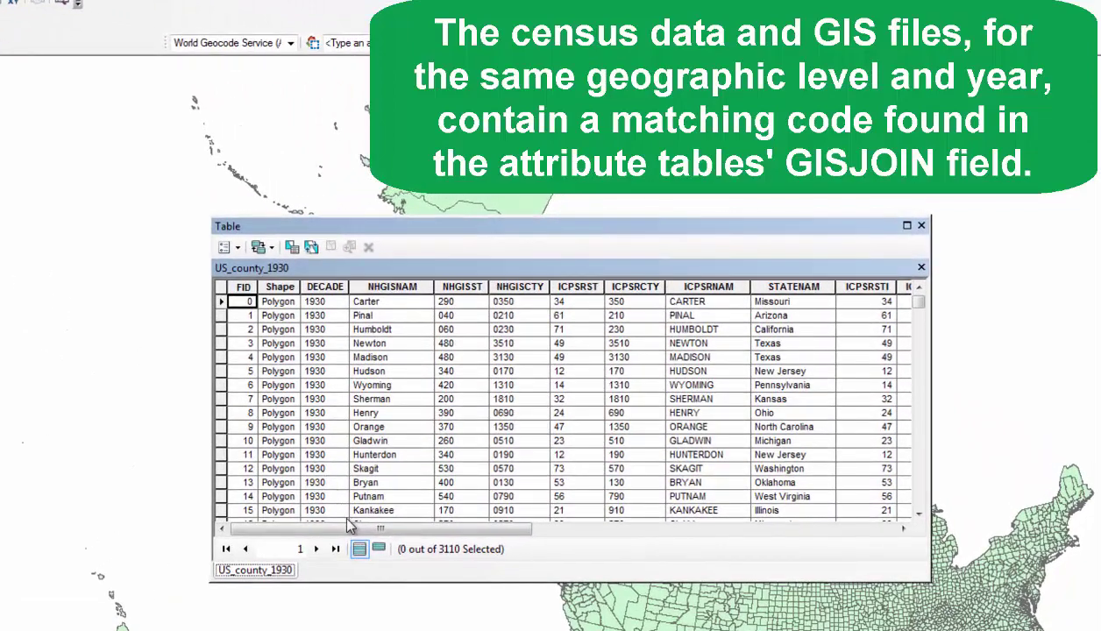
left_click_drag(348, 526, 654, 540)
left_click(743, 287)
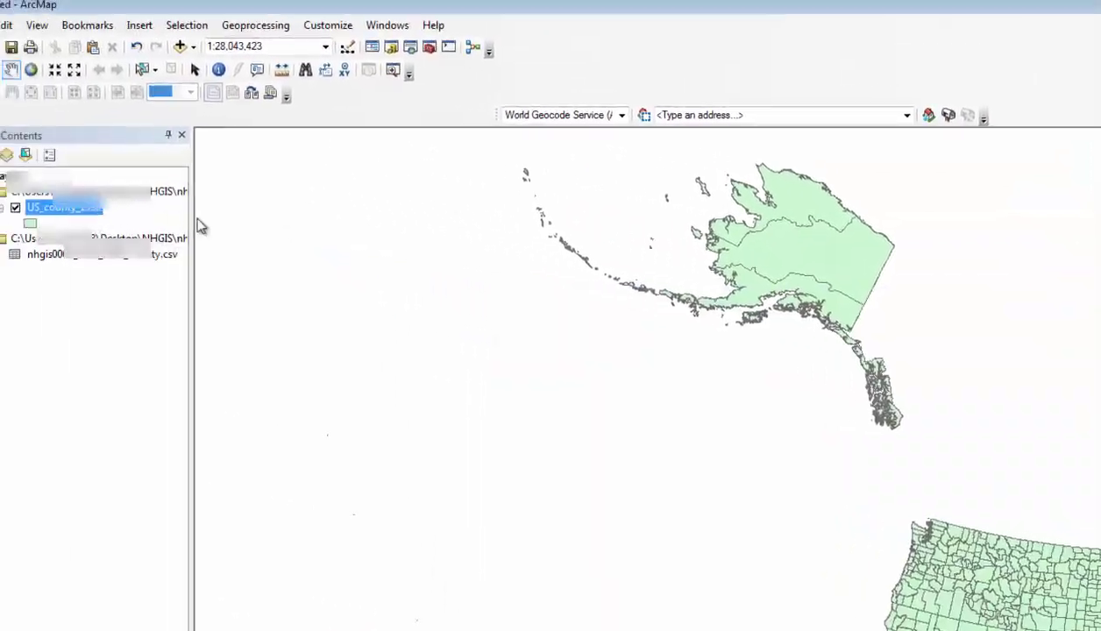
right_click(188, 271)
key("Escape")
key("Escape")
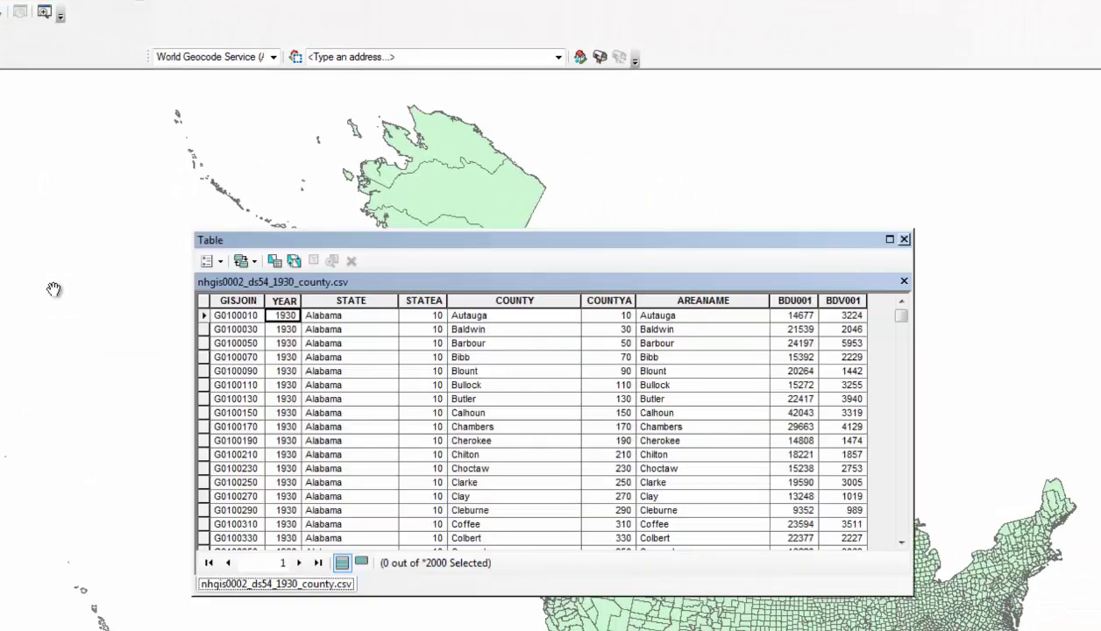
left_click(223, 301)
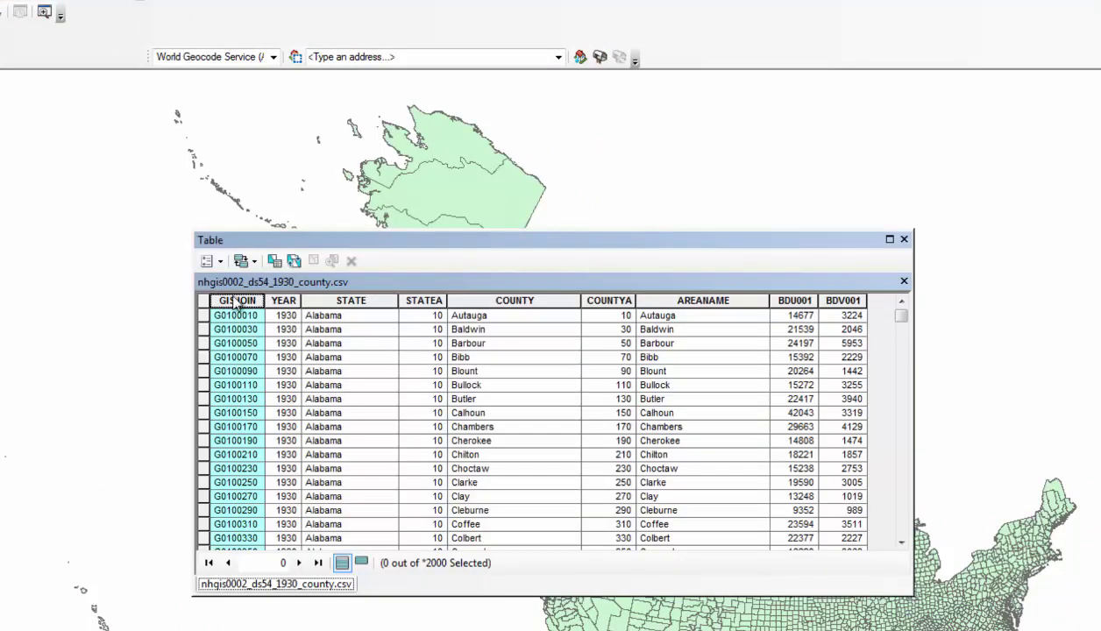
left_click(904, 239)
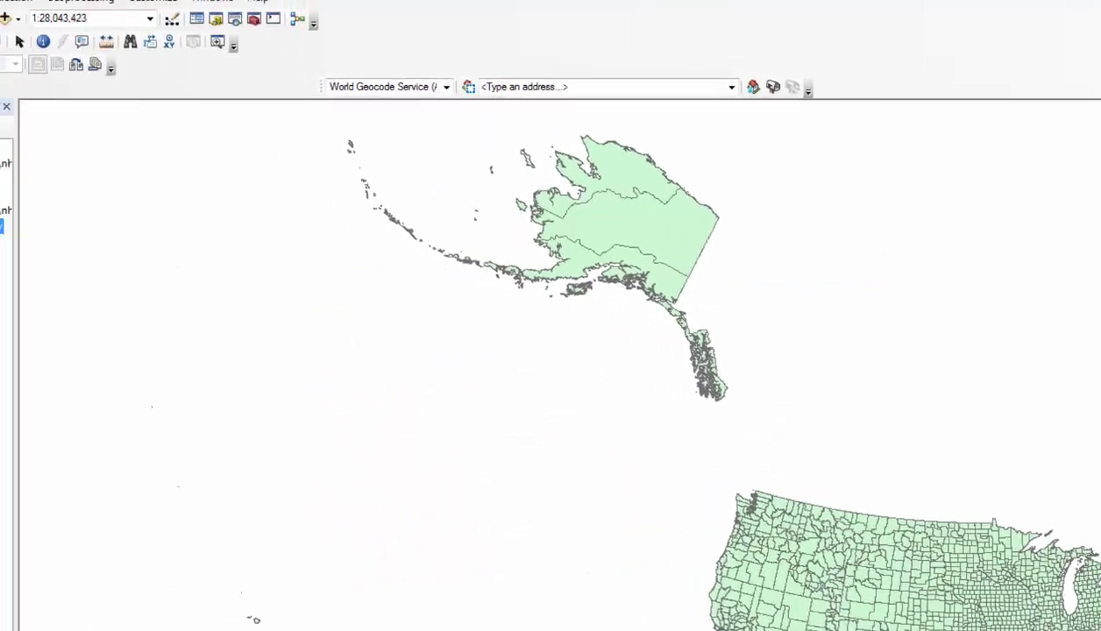
Join nhgis0002_ds54_1930_county.csv to US_county_1930 using GISJOIN as the join field
right_click(114, 218)
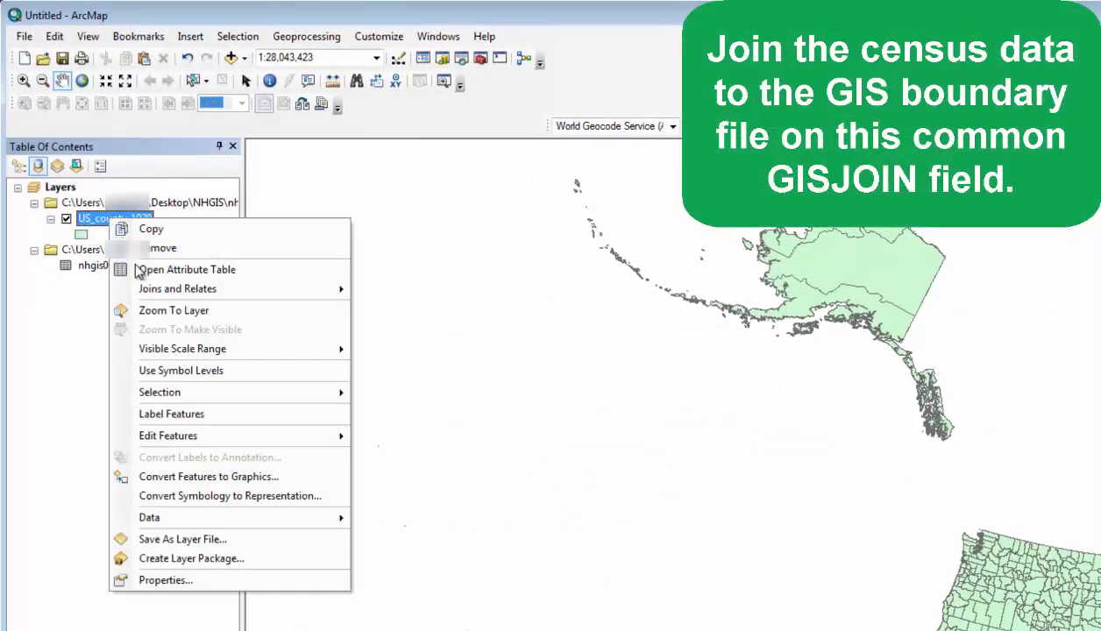
mouse_move(149, 289)
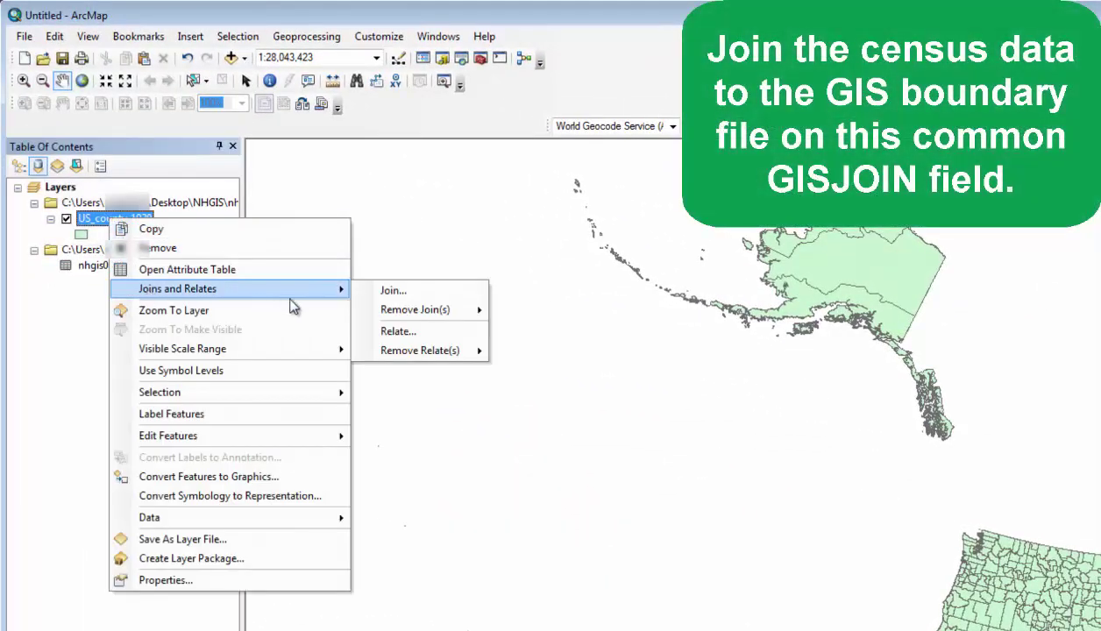
left_click(395, 292)
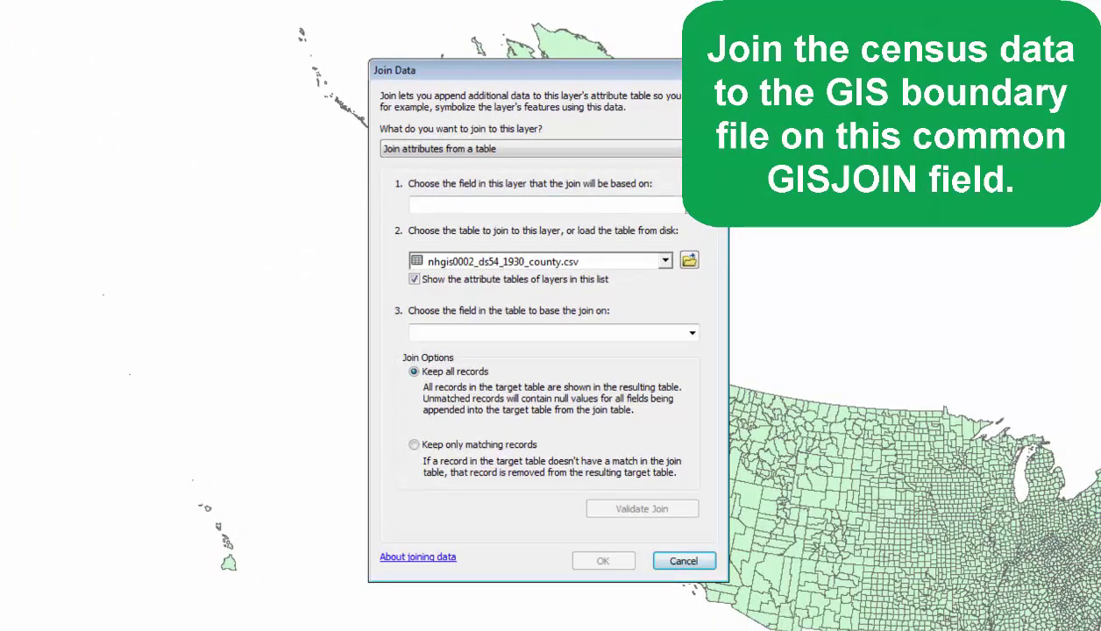
left_click(691, 204)
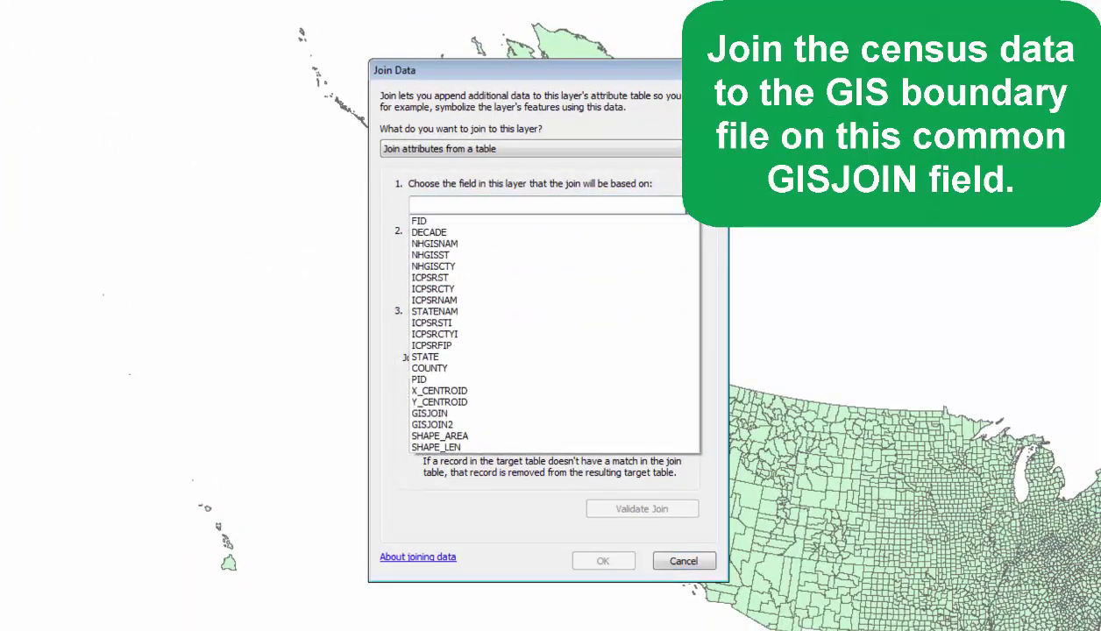
left_click(530, 421)
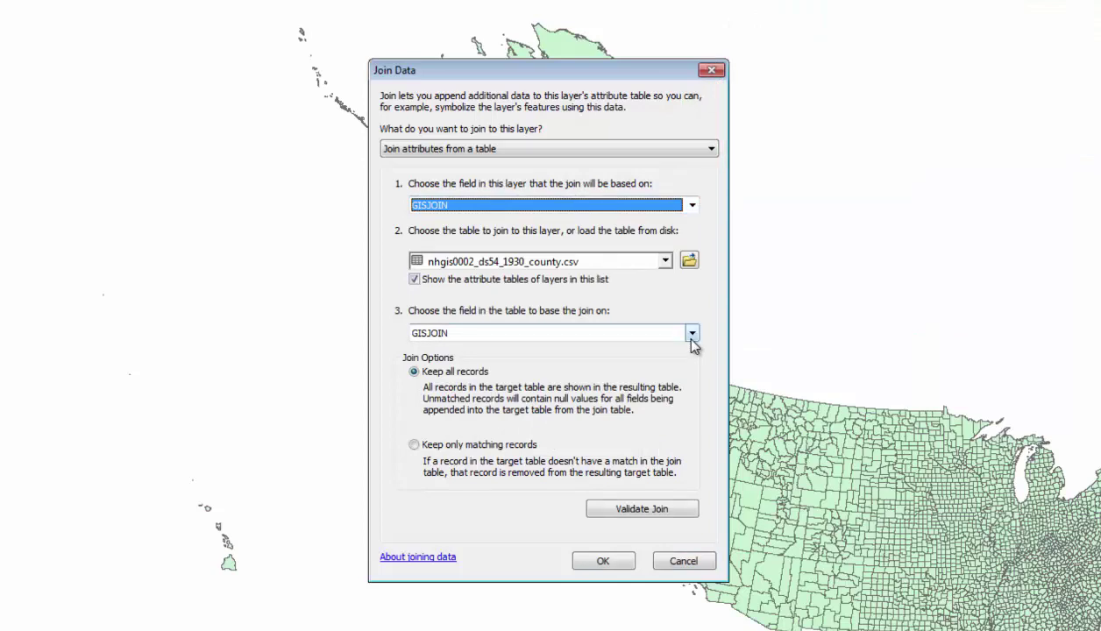
left_click(609, 560)
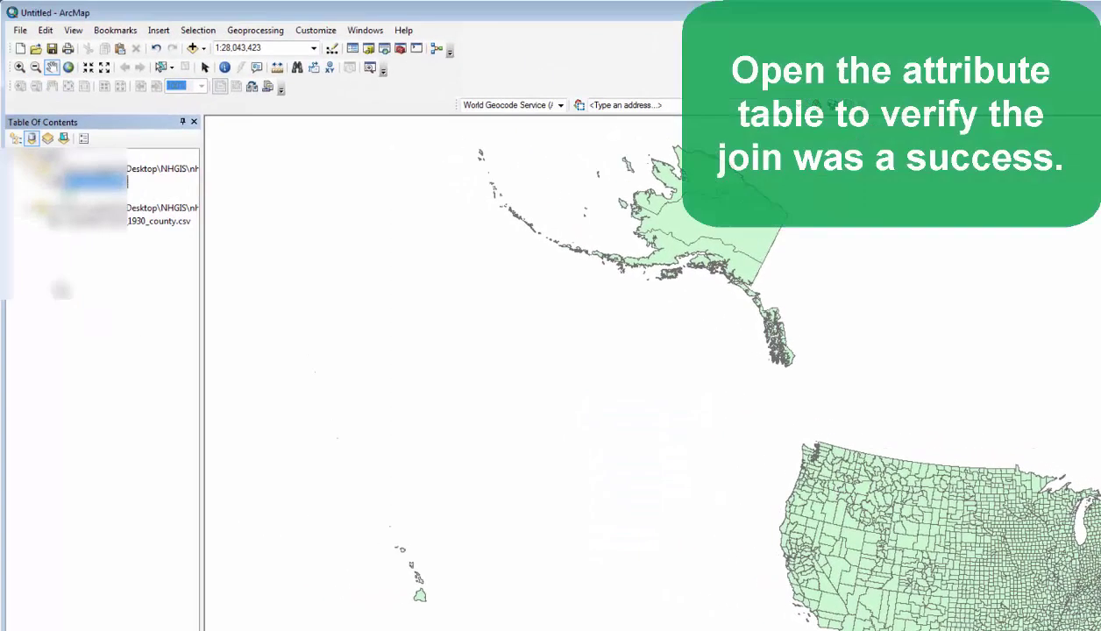
right_click(96, 182)
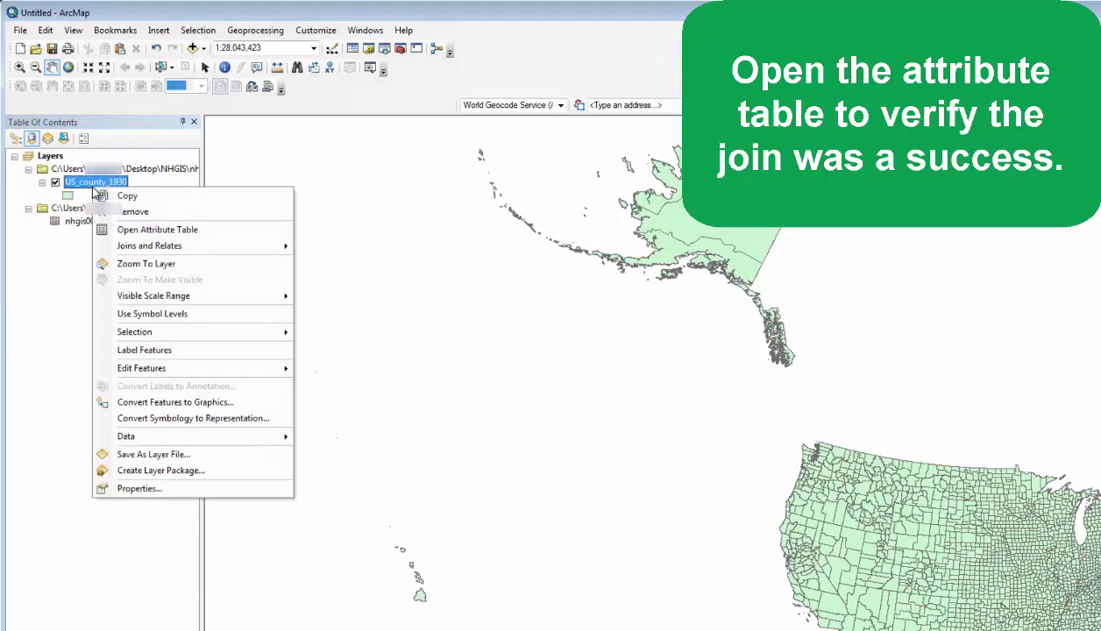
left_click(115, 229)
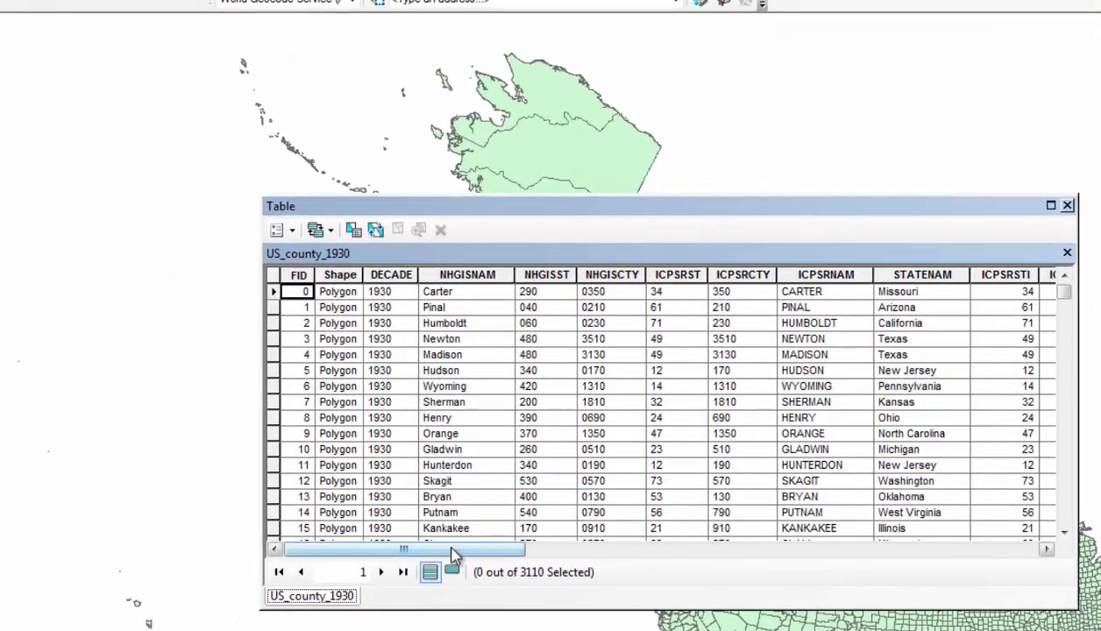
left_click_drag(452, 554, 868, 545)
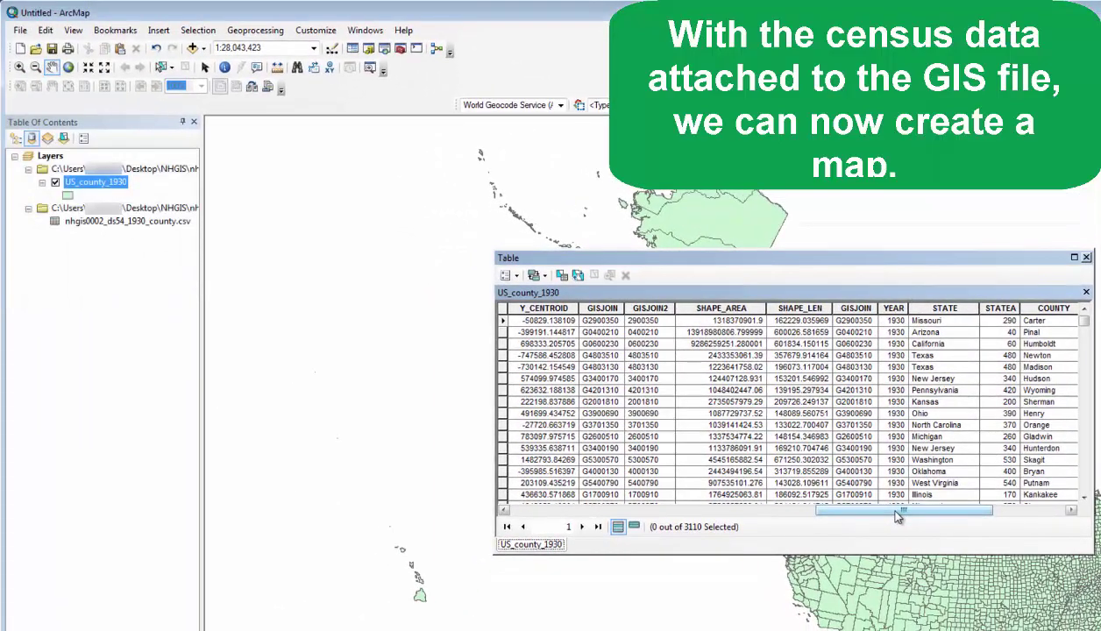
left_click_drag(895, 517, 955, 517)
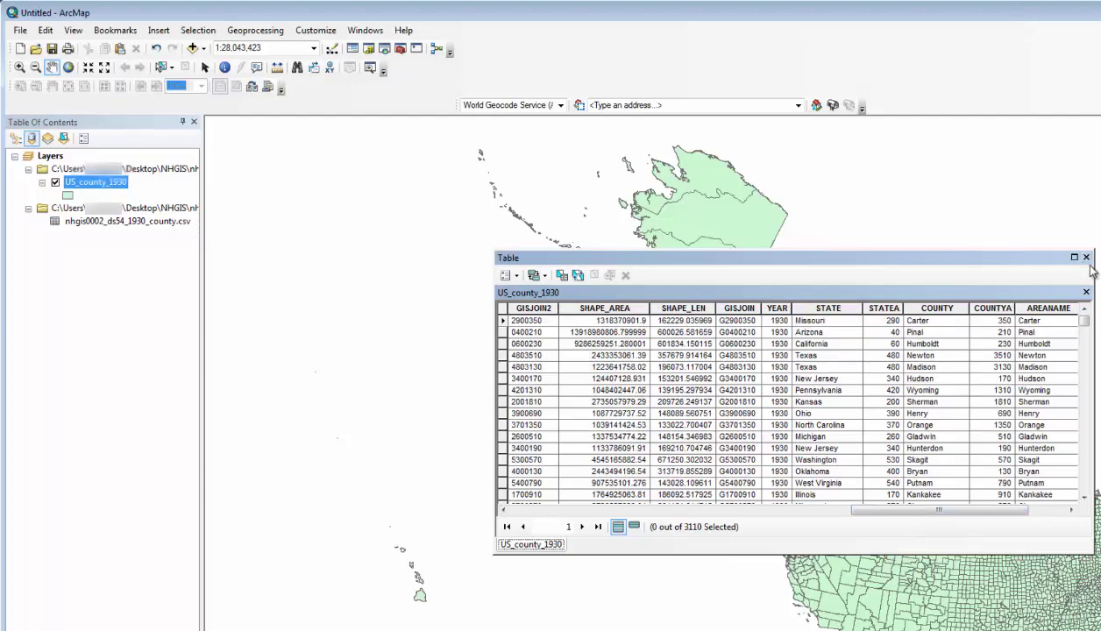
left_click(1086, 257)
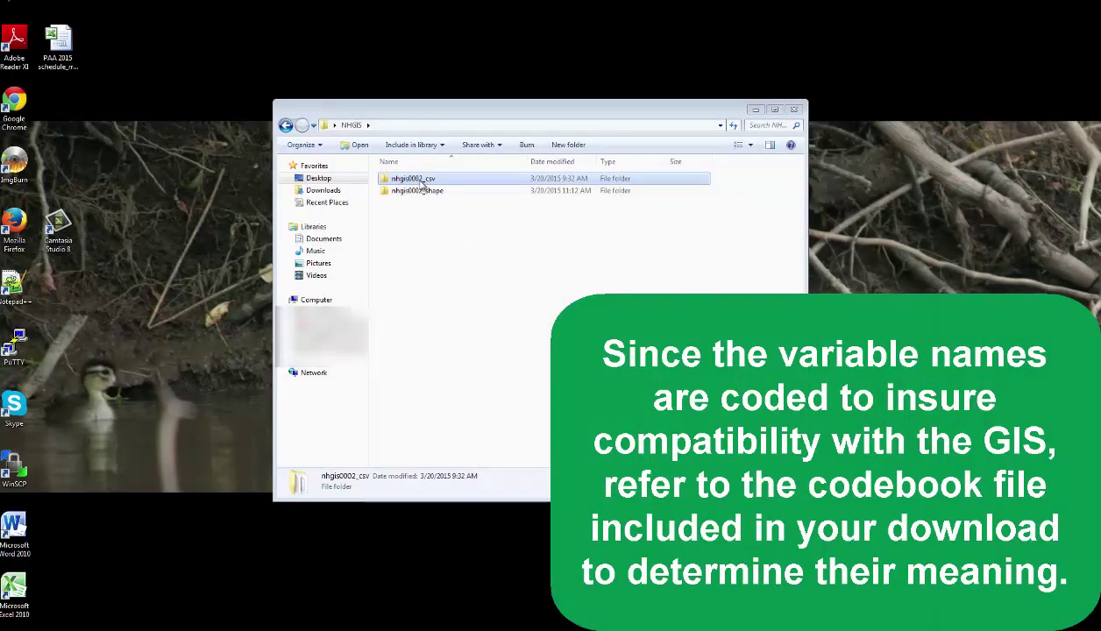
Open the nhgis0002_csv codebook text file in TextPad
double_click(420, 184)
right_click(419, 191)
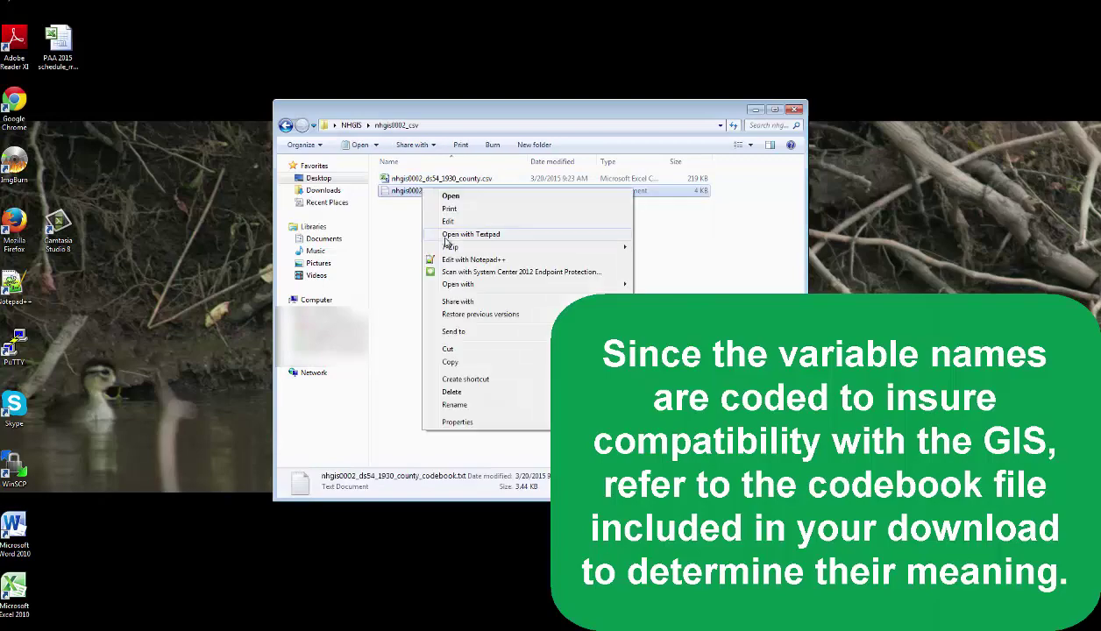
left_click(465, 235)
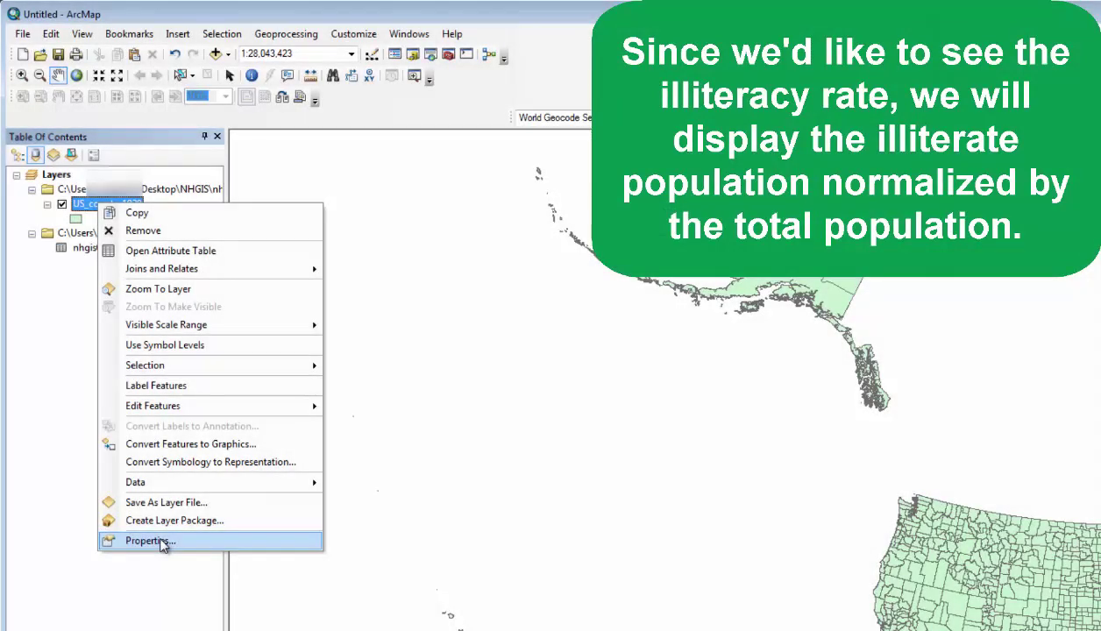
Symbolize US_county_1930 with graduated colors of BDV001 normalized by BDU001, and apply
left_click(162, 541)
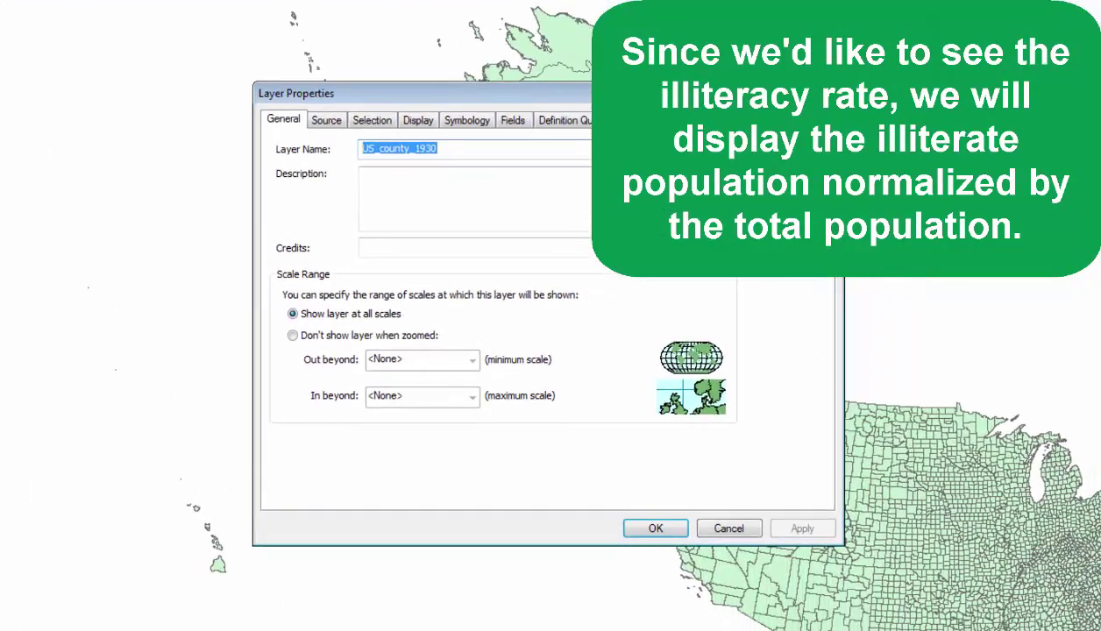
left_click(467, 122)
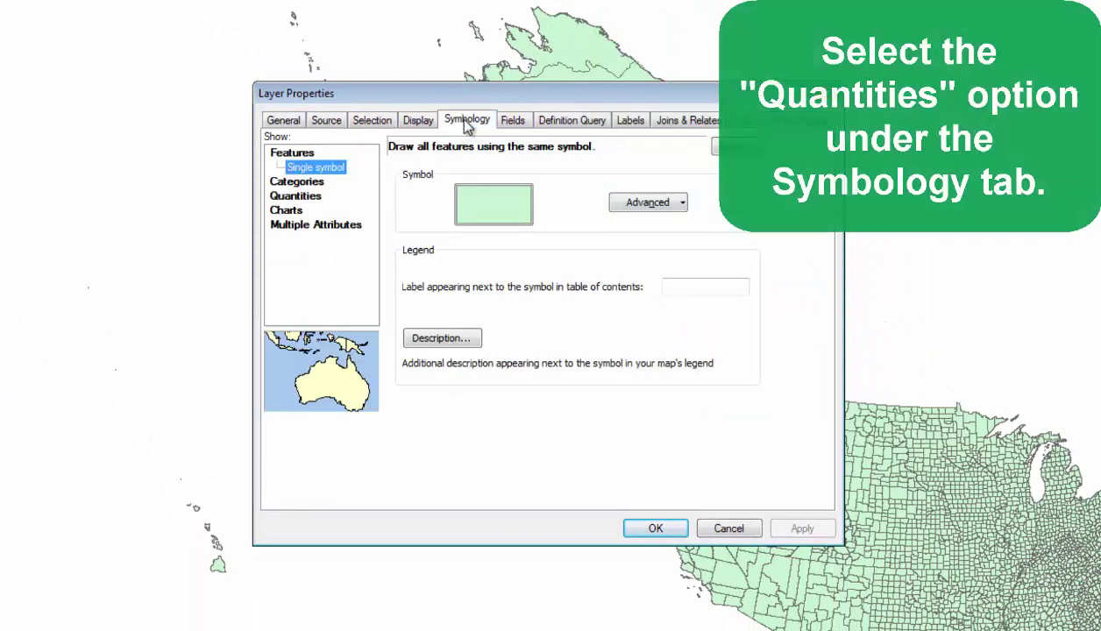
left_click(304, 196)
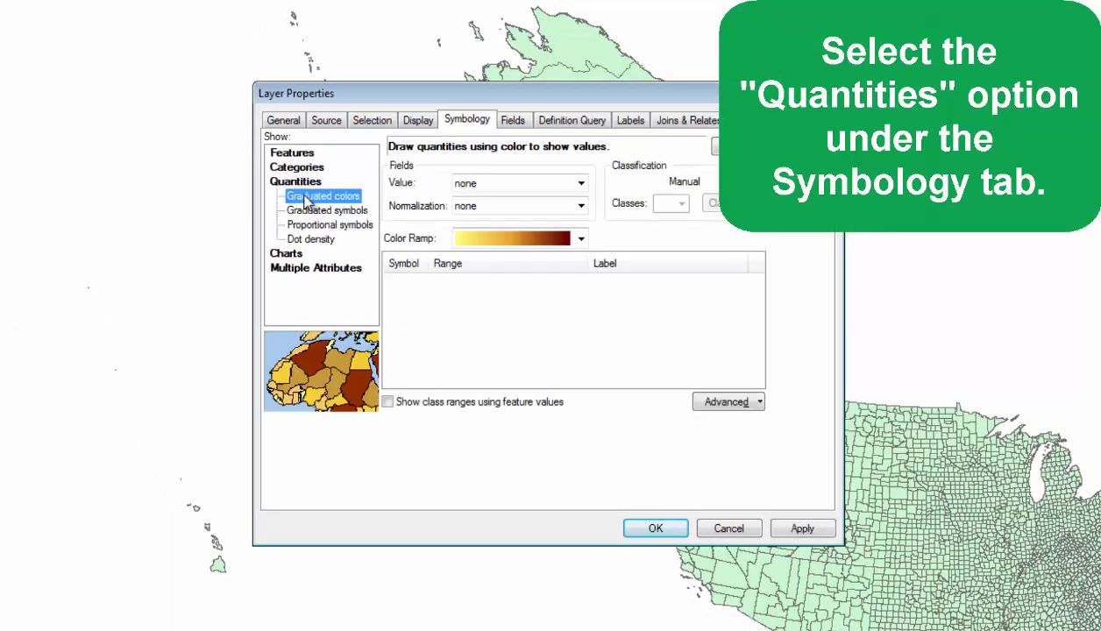
left_click(580, 183)
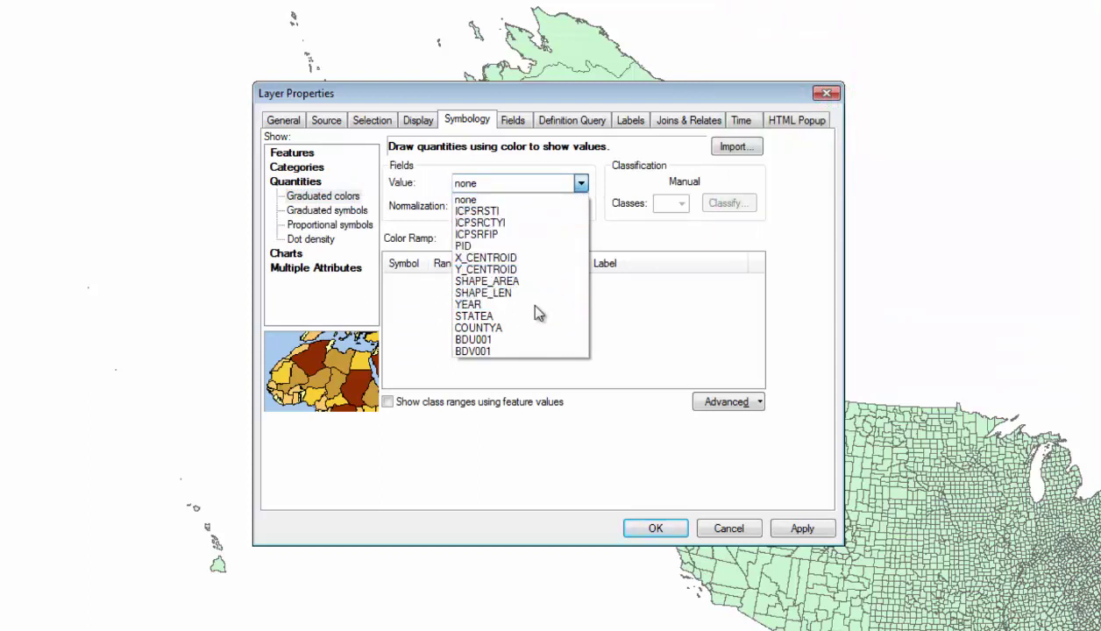
left_click(491, 351)
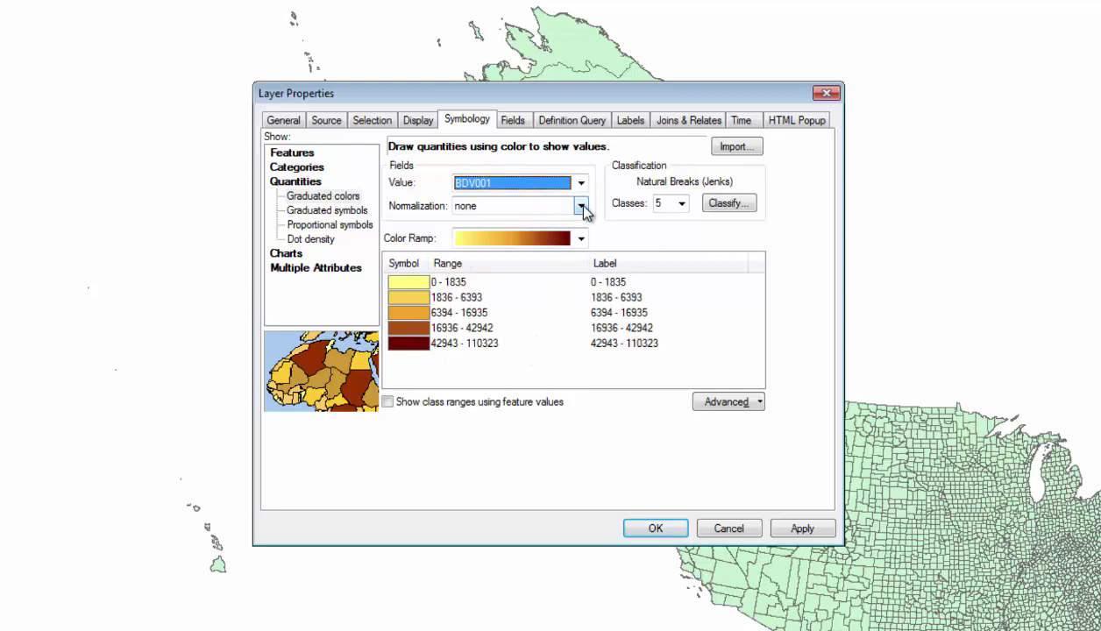
left_click(580, 207)
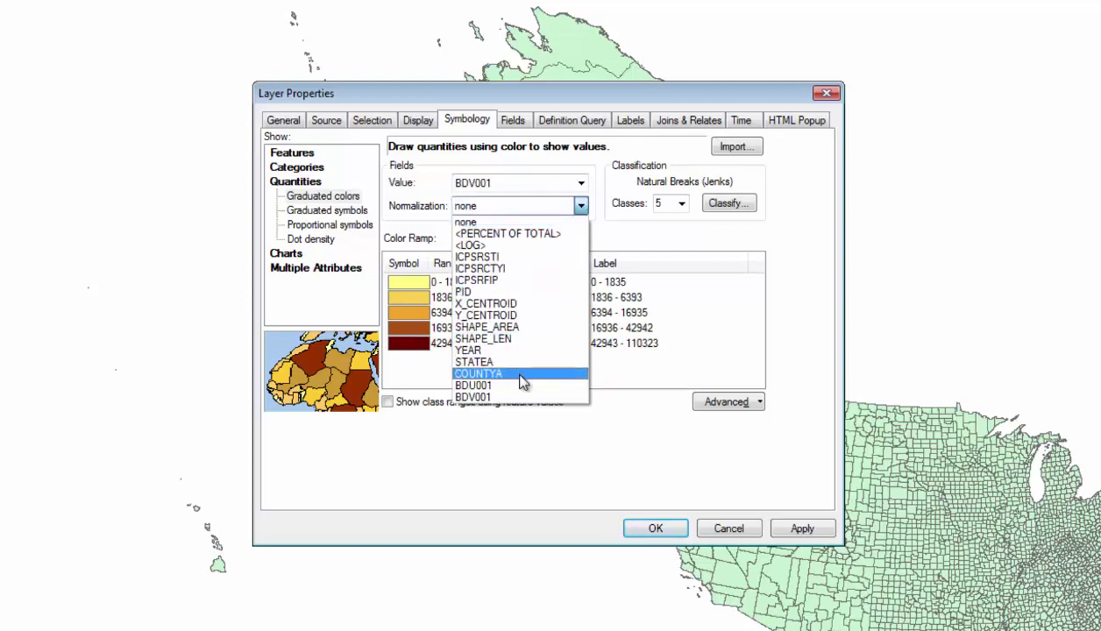
left_click(522, 386)
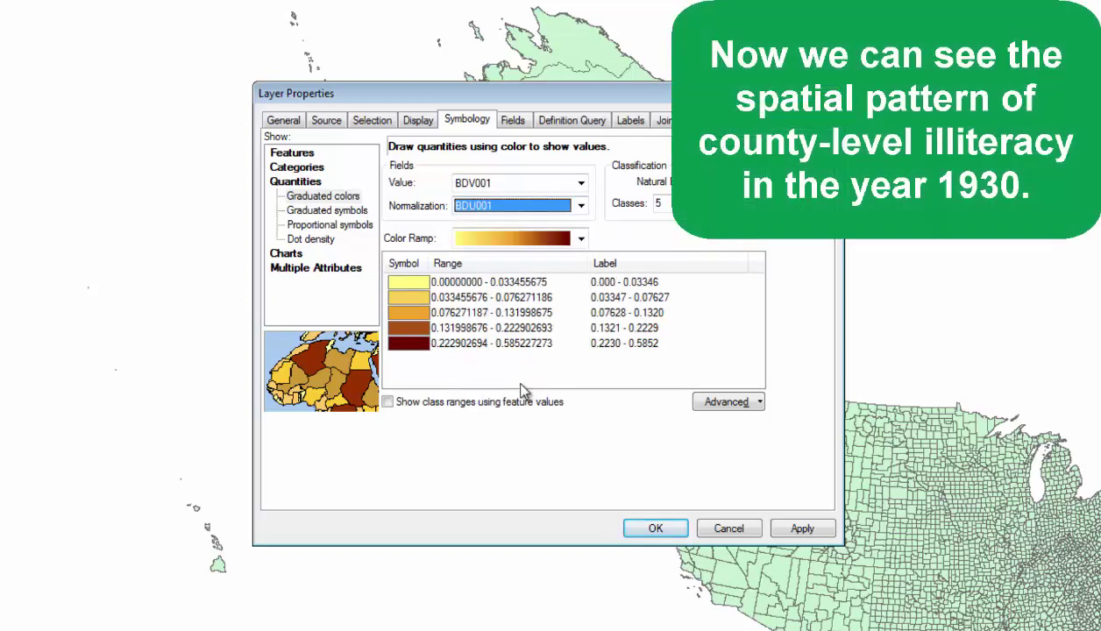
left_click(791, 533)
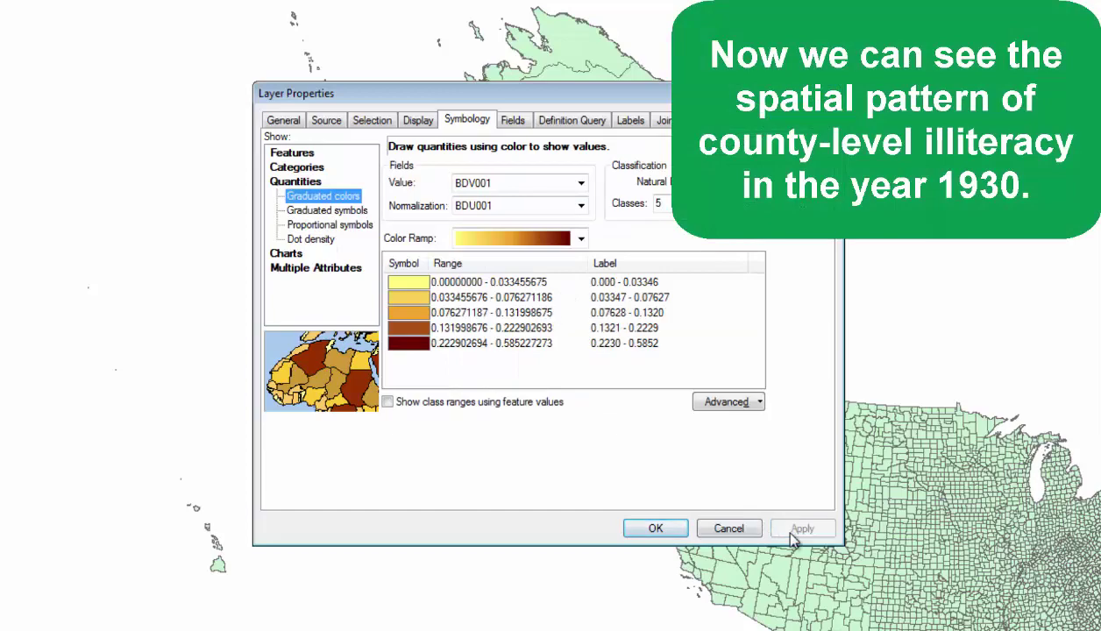
left_click(655, 530)
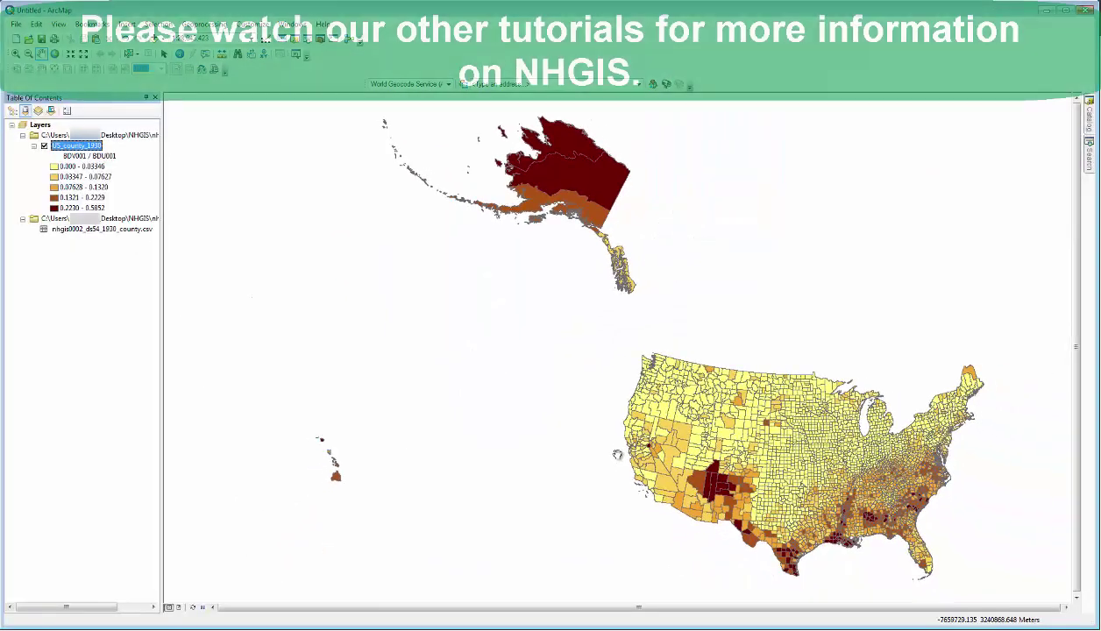